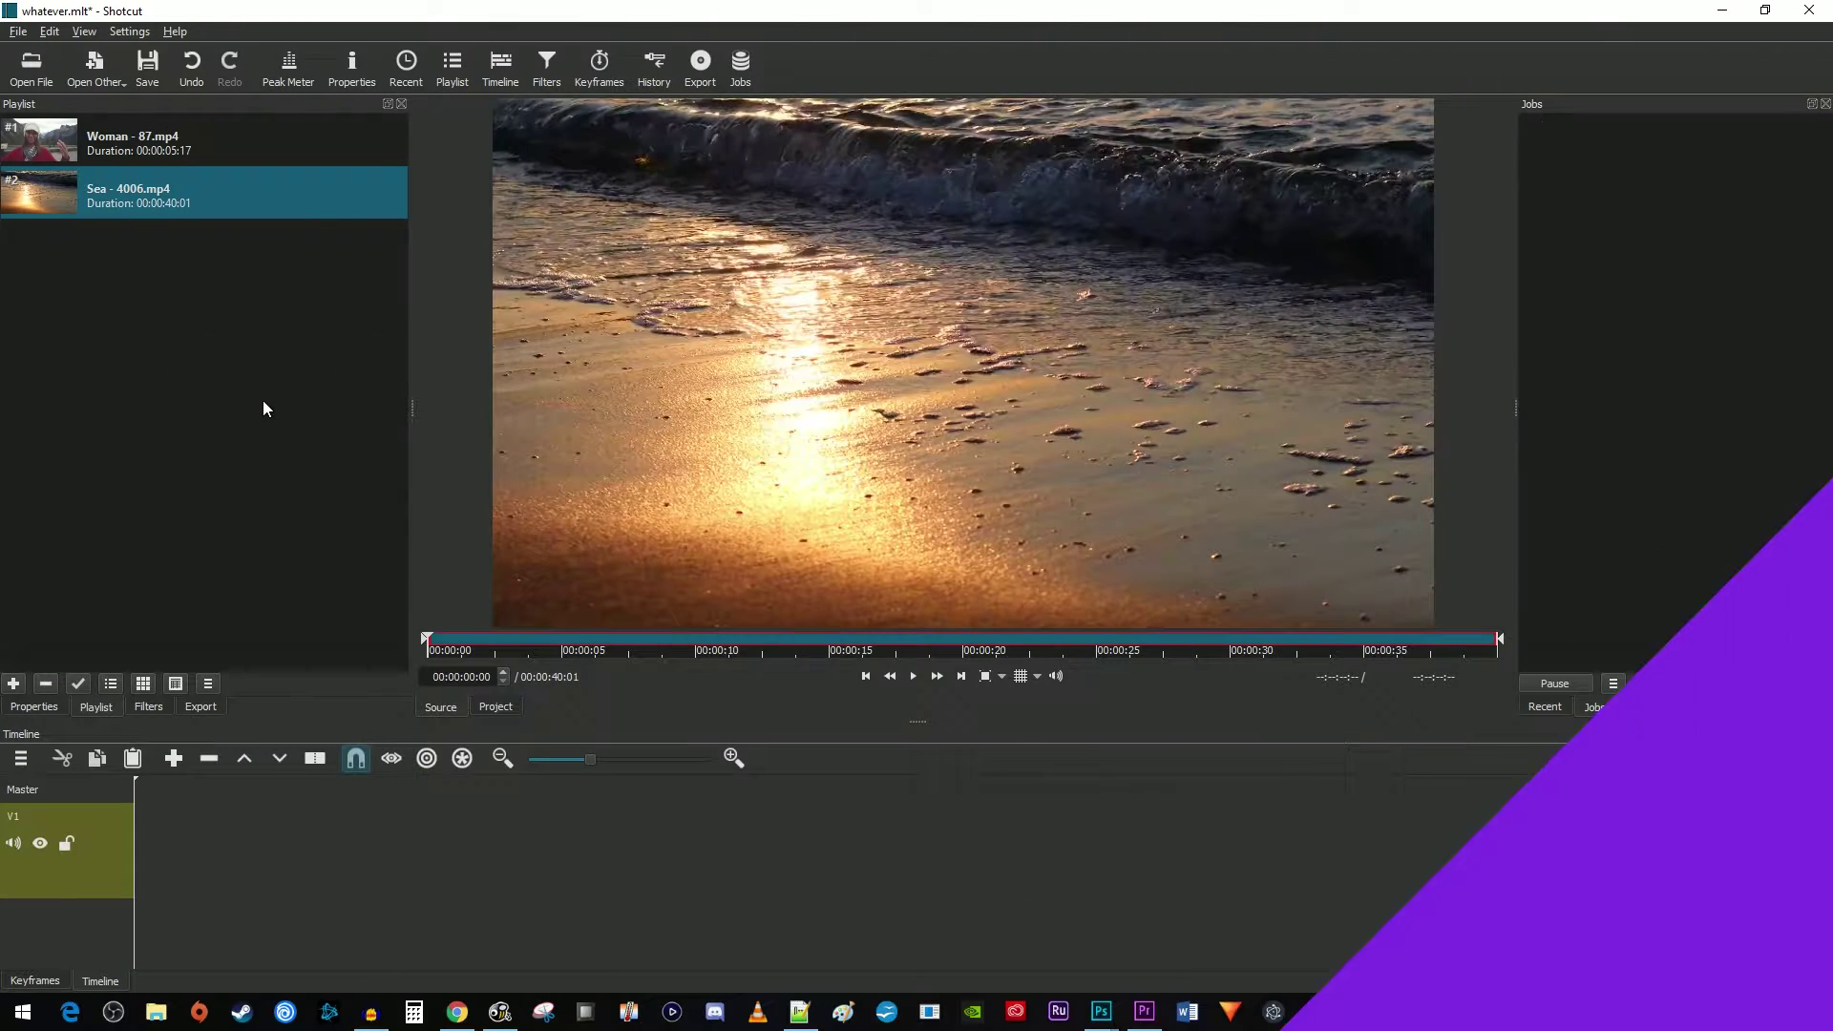
Preview Sea - 4006.mp4, then load Woman - 87.mp4 into the Source player
{"action": "key", "text": "space"}
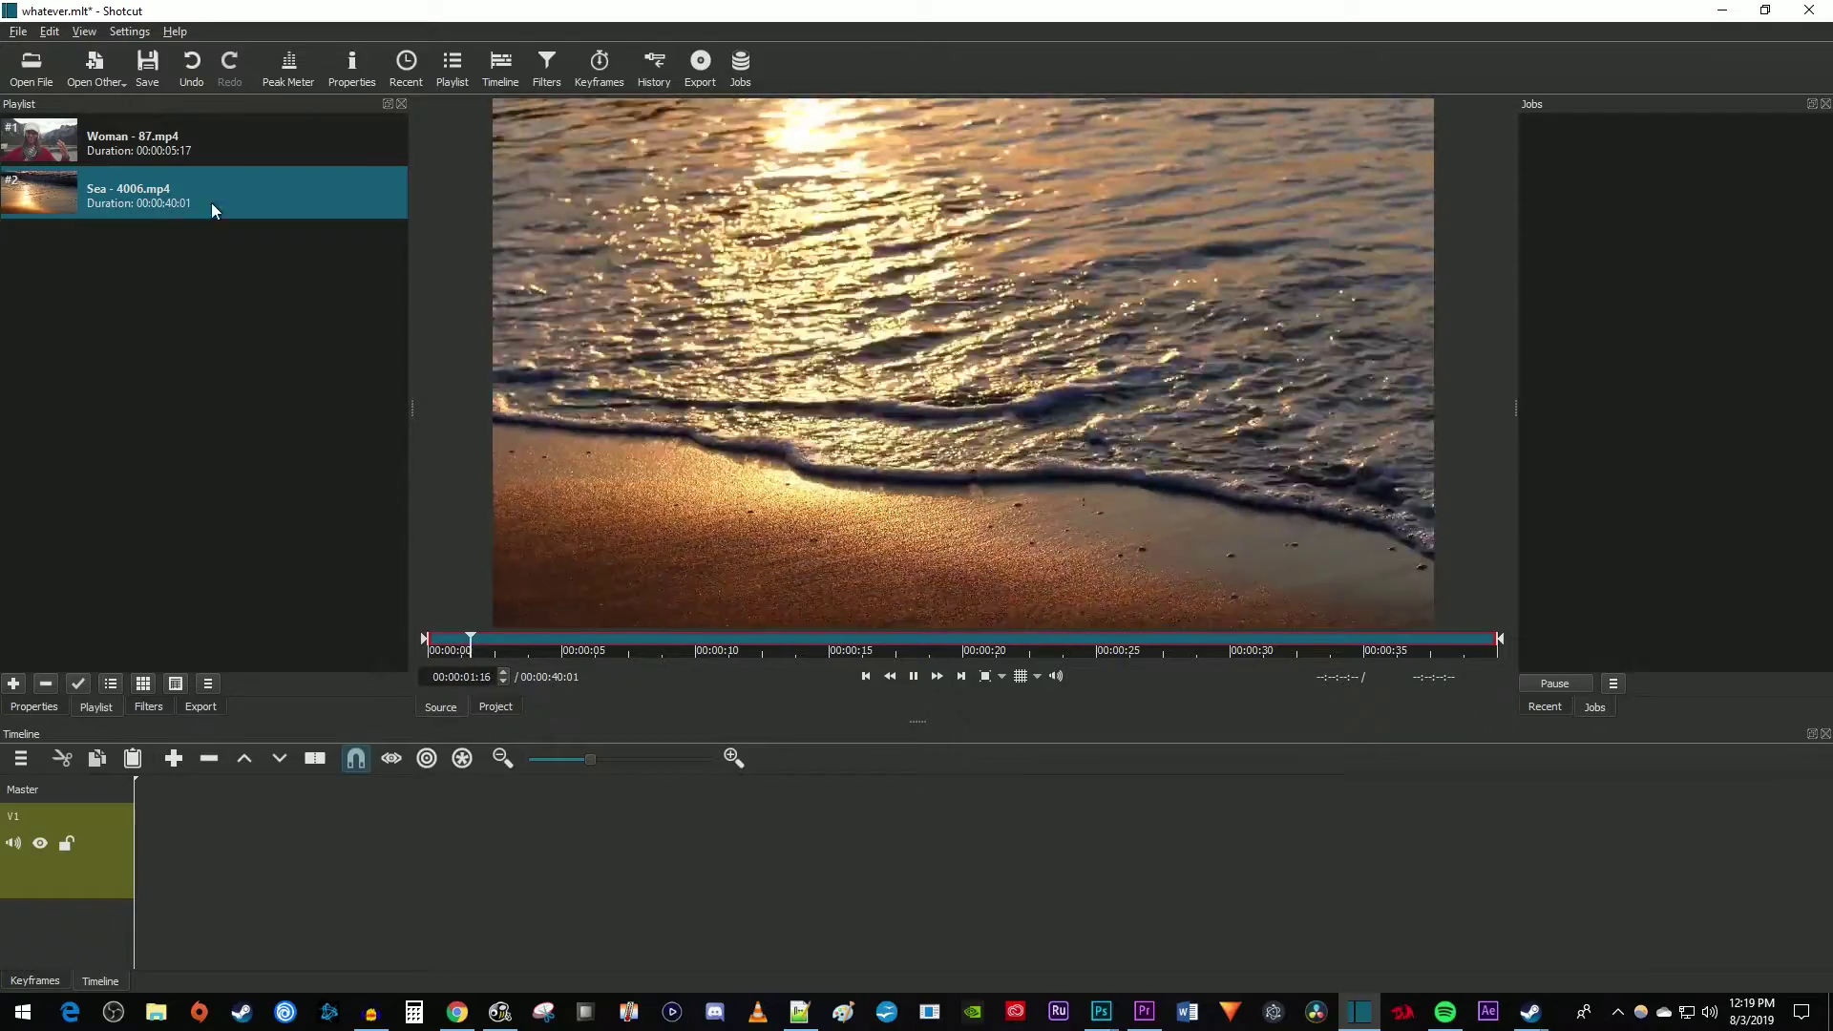
{"action": "double_click", "coordinate": [231, 140]}
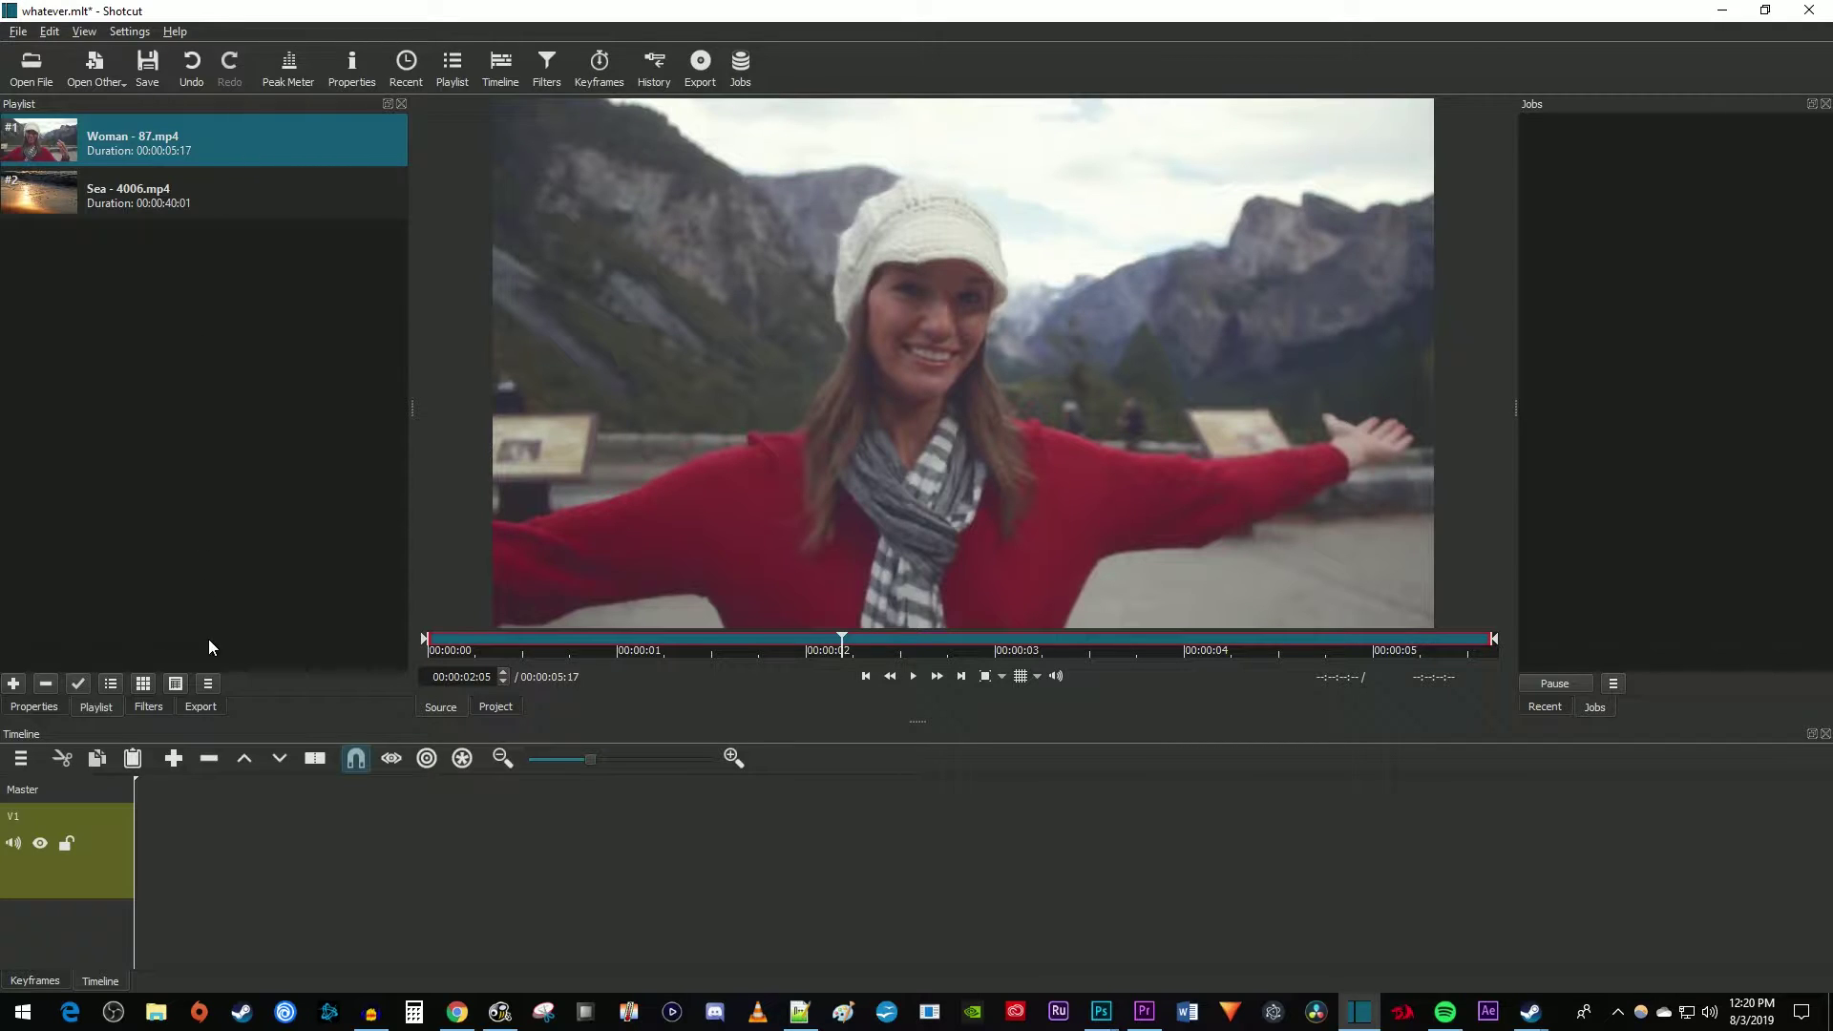
Add a V2 video track above V1 from the timeline's context menu
{"action": "right_click", "coordinate": [274, 847]}
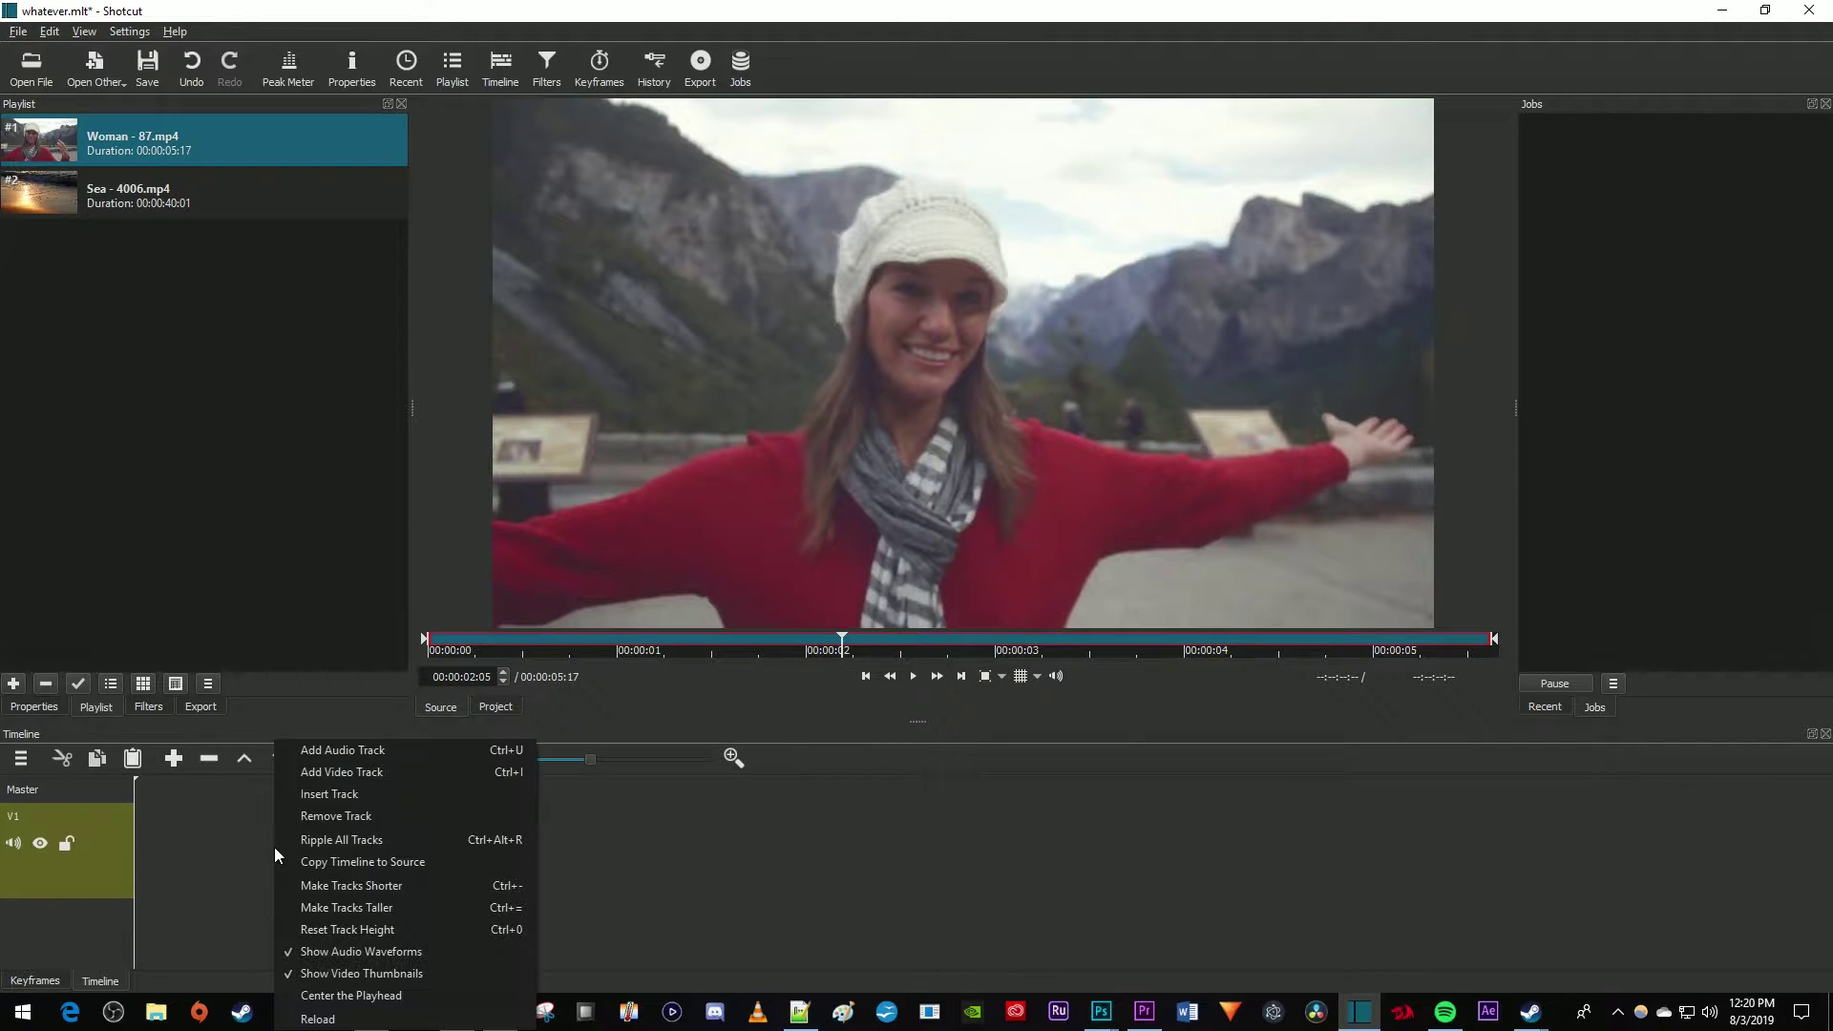
{"action": "left_click", "coordinate": [346, 773]}
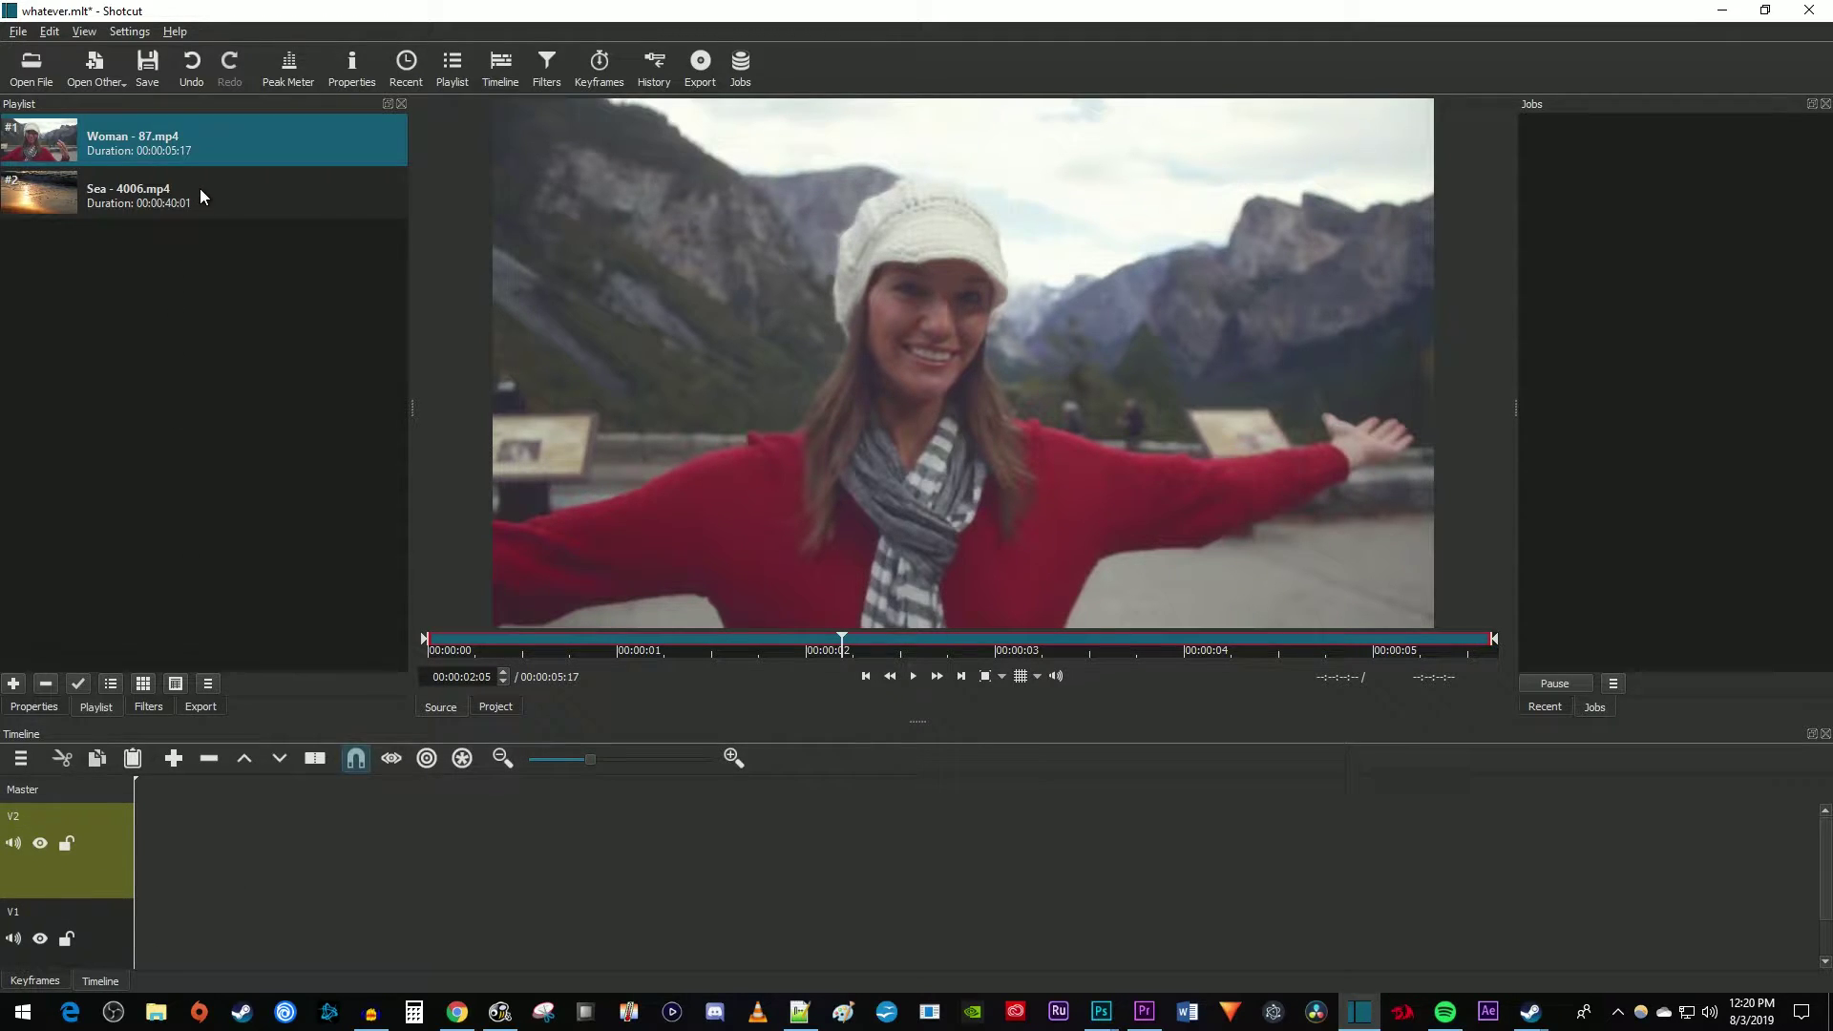
Place Sea - 4006.mp4 on V1 and Woman - 87.mp4 on V2 at 00:00:00
{"action": "left_click_drag", "start_coordinate": [199, 188], "coordinate": [182, 940]}
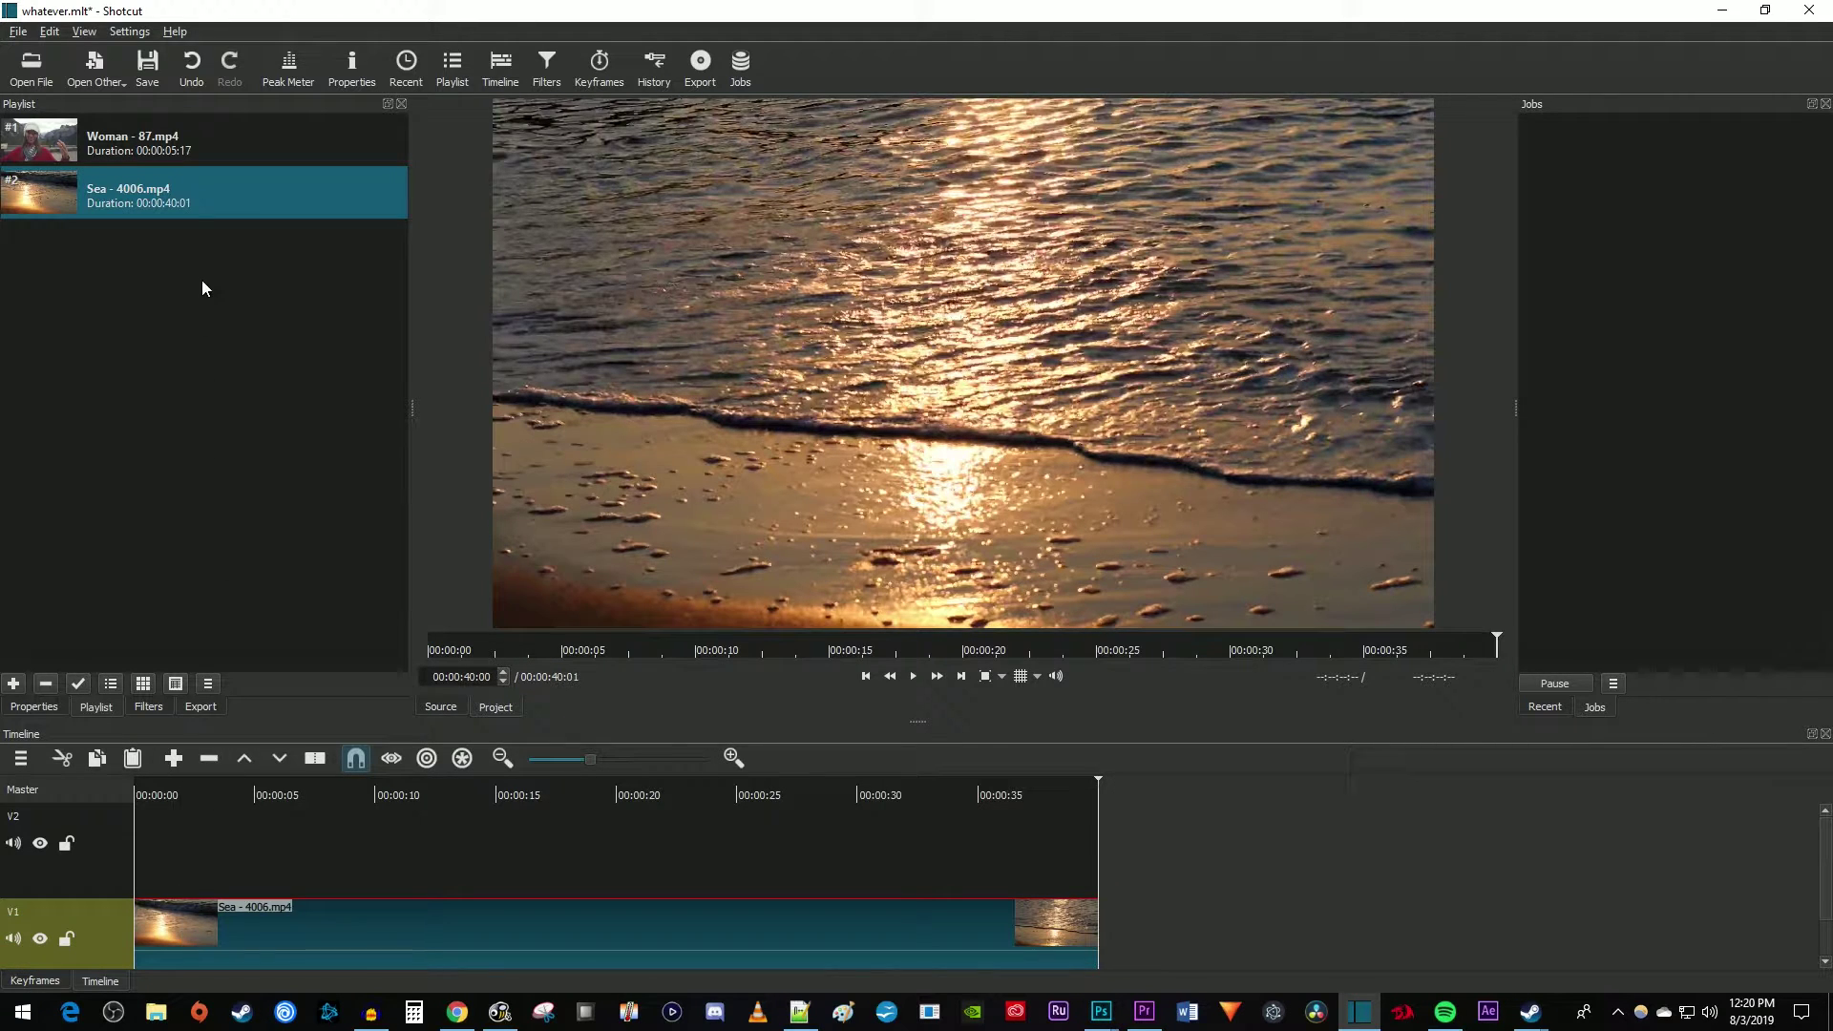
{"action": "left_click_drag", "start_coordinate": [139, 153], "coordinate": [159, 846]}
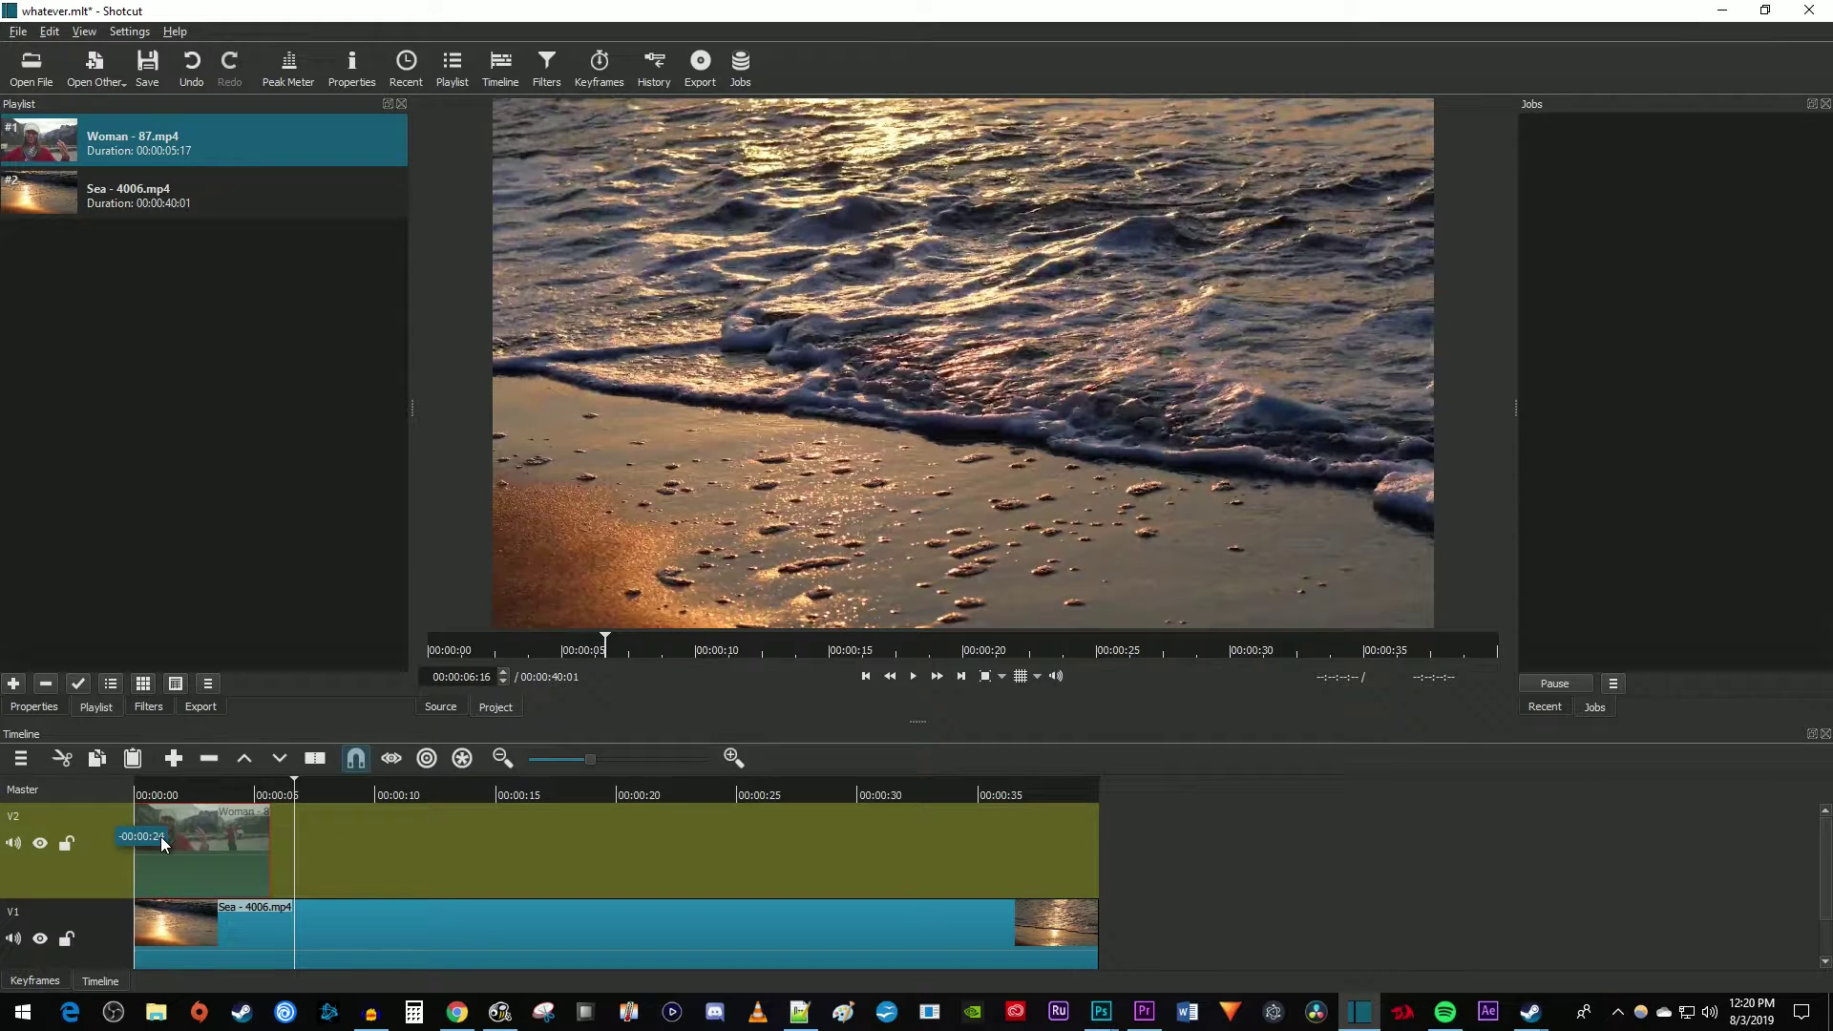
{"action": "left_click", "coordinate": [172, 795]}
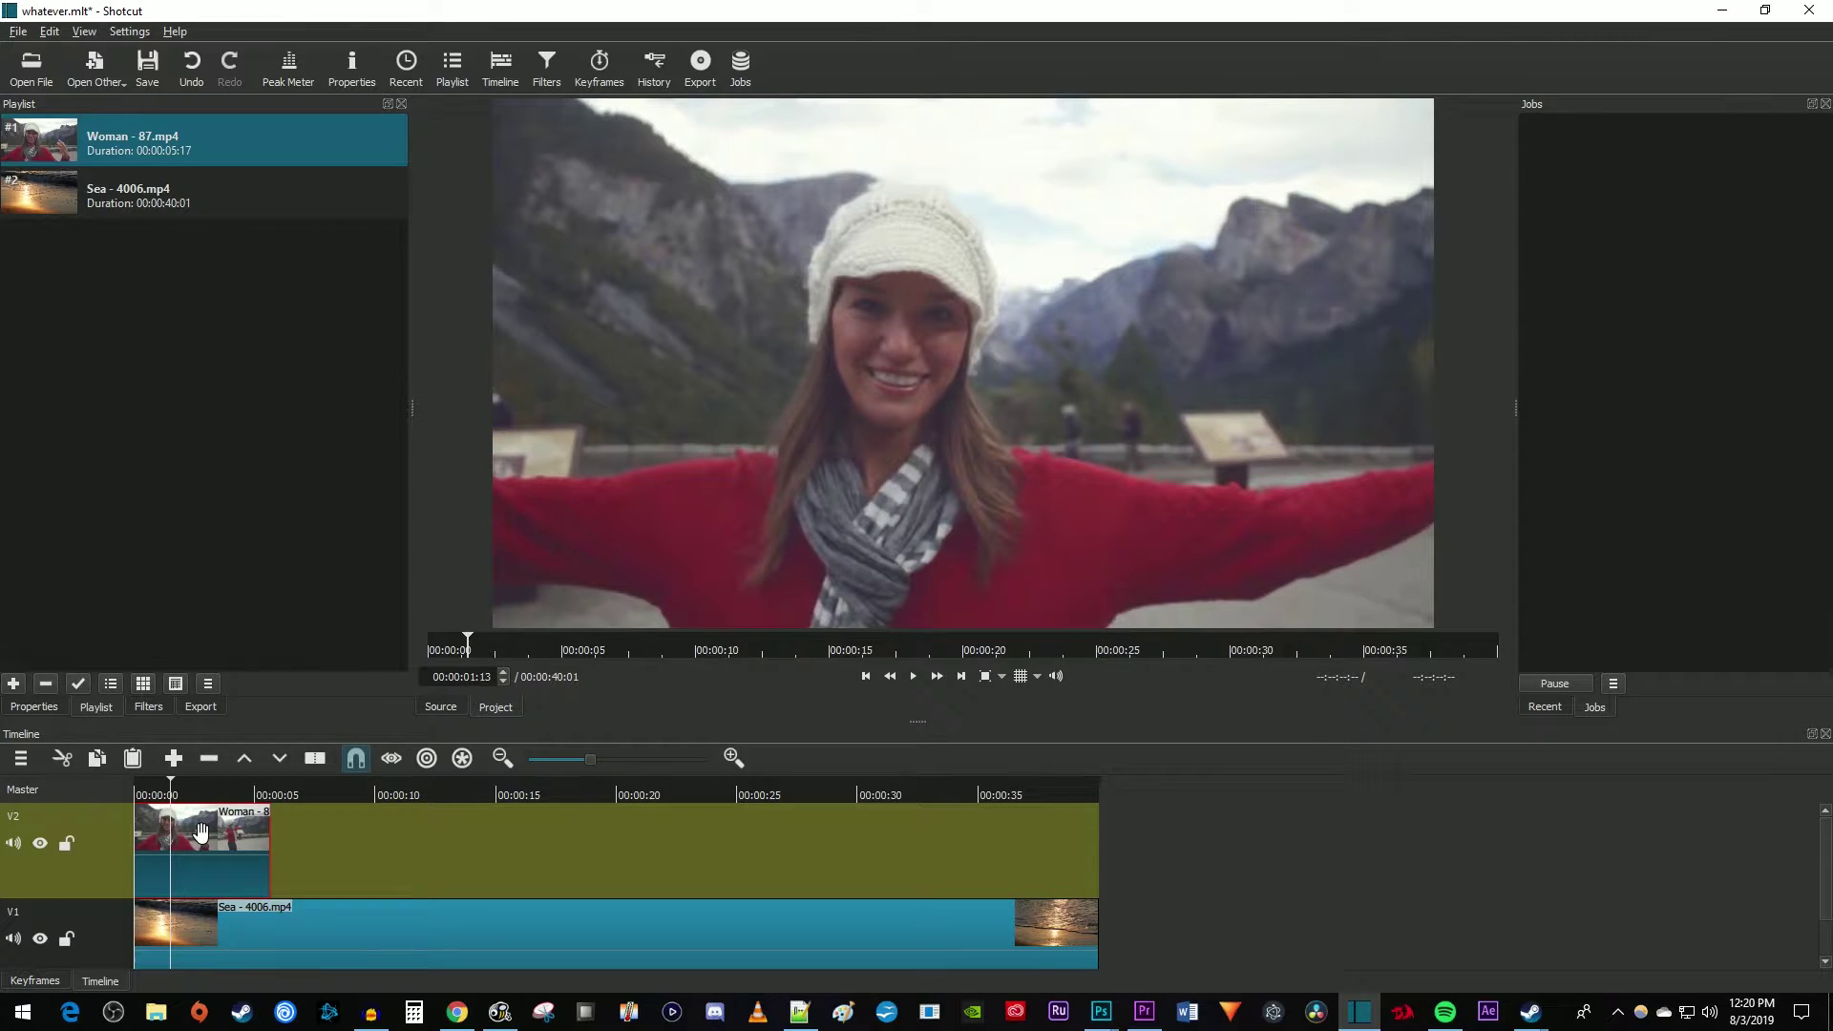
Attach a Size and Position filter to the Woman - 87.mp4 clip on V2
{"action": "left_click", "coordinate": [547, 69]}
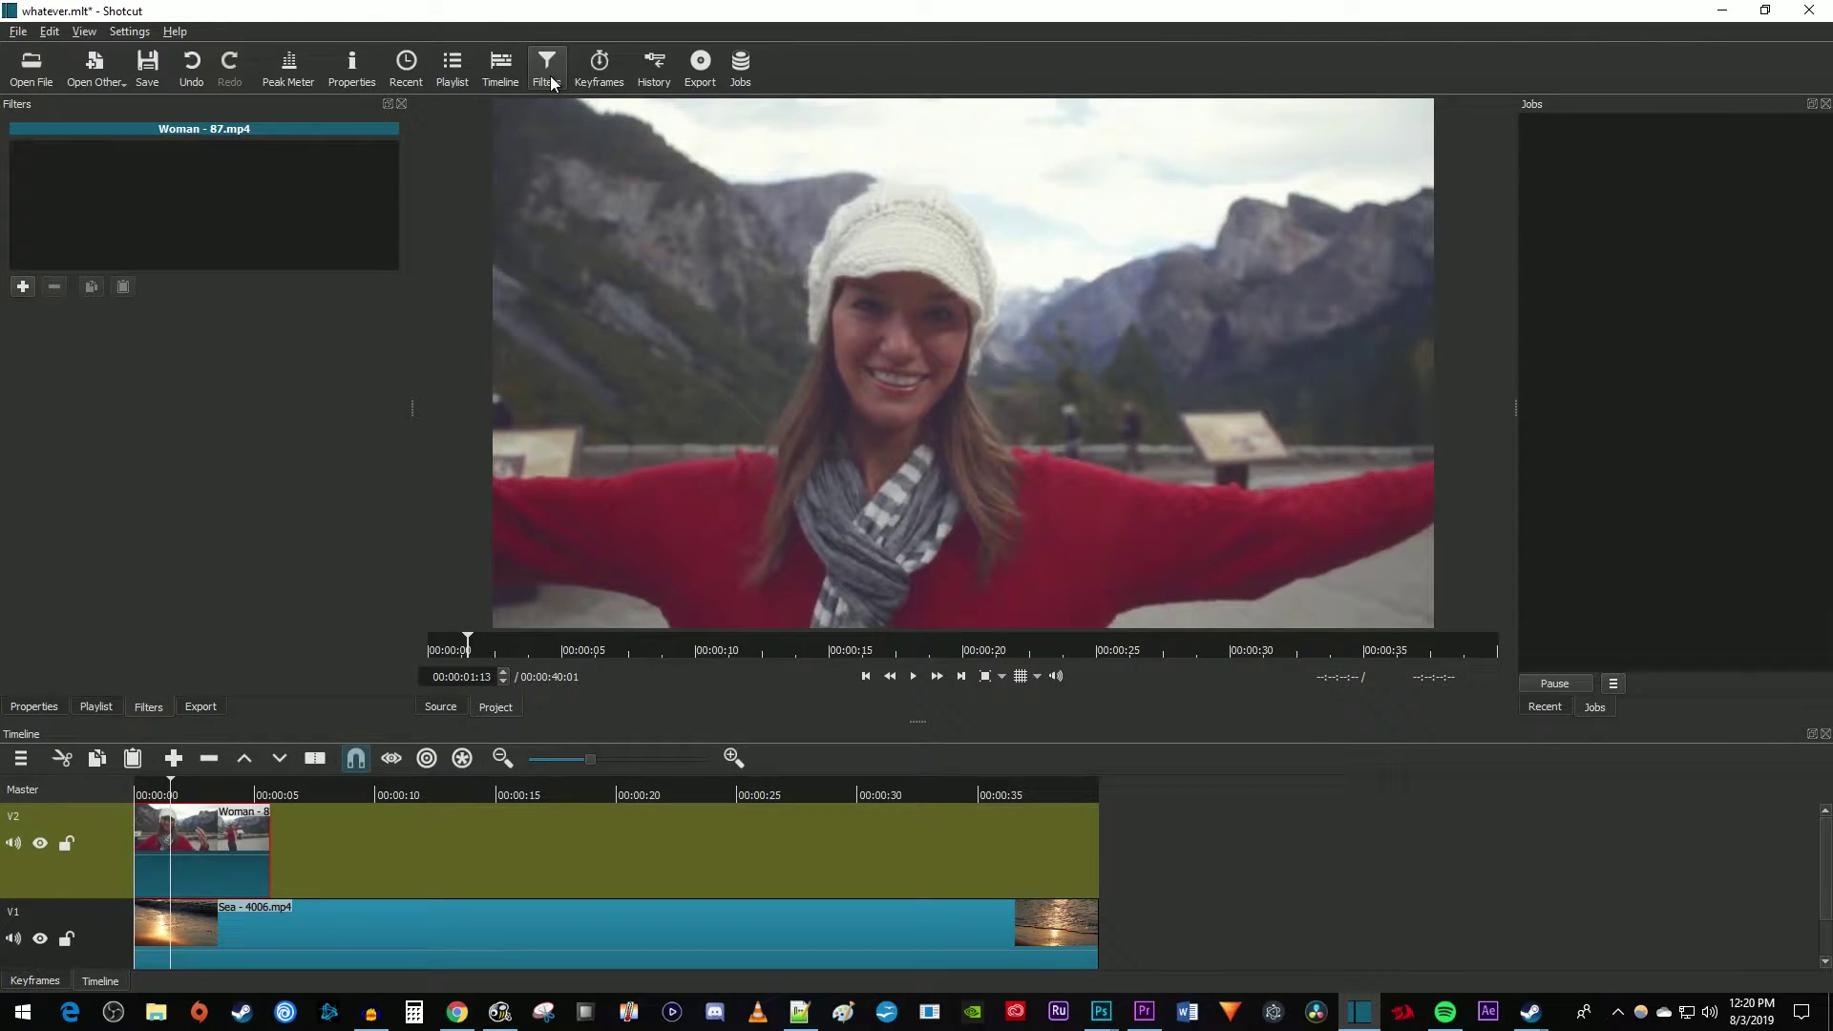
{"action": "left_click", "coordinate": [26, 287]}
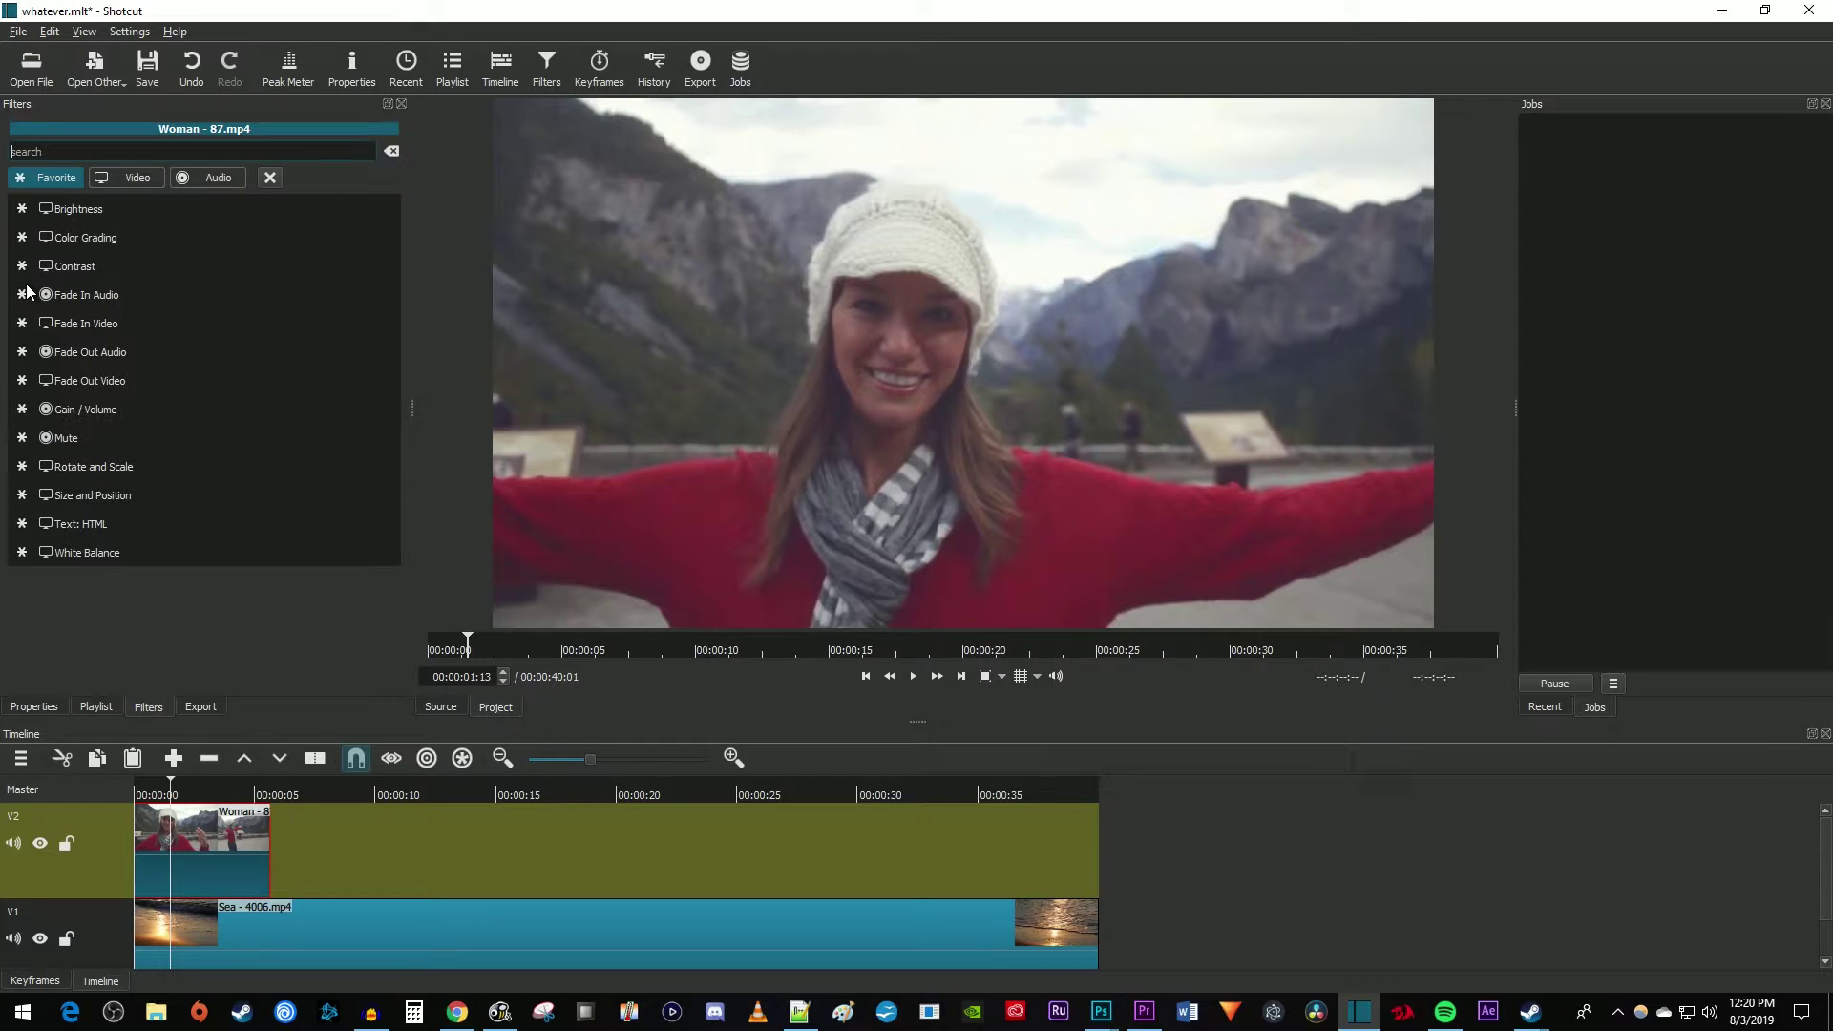
{"action": "type", "text": "size"}
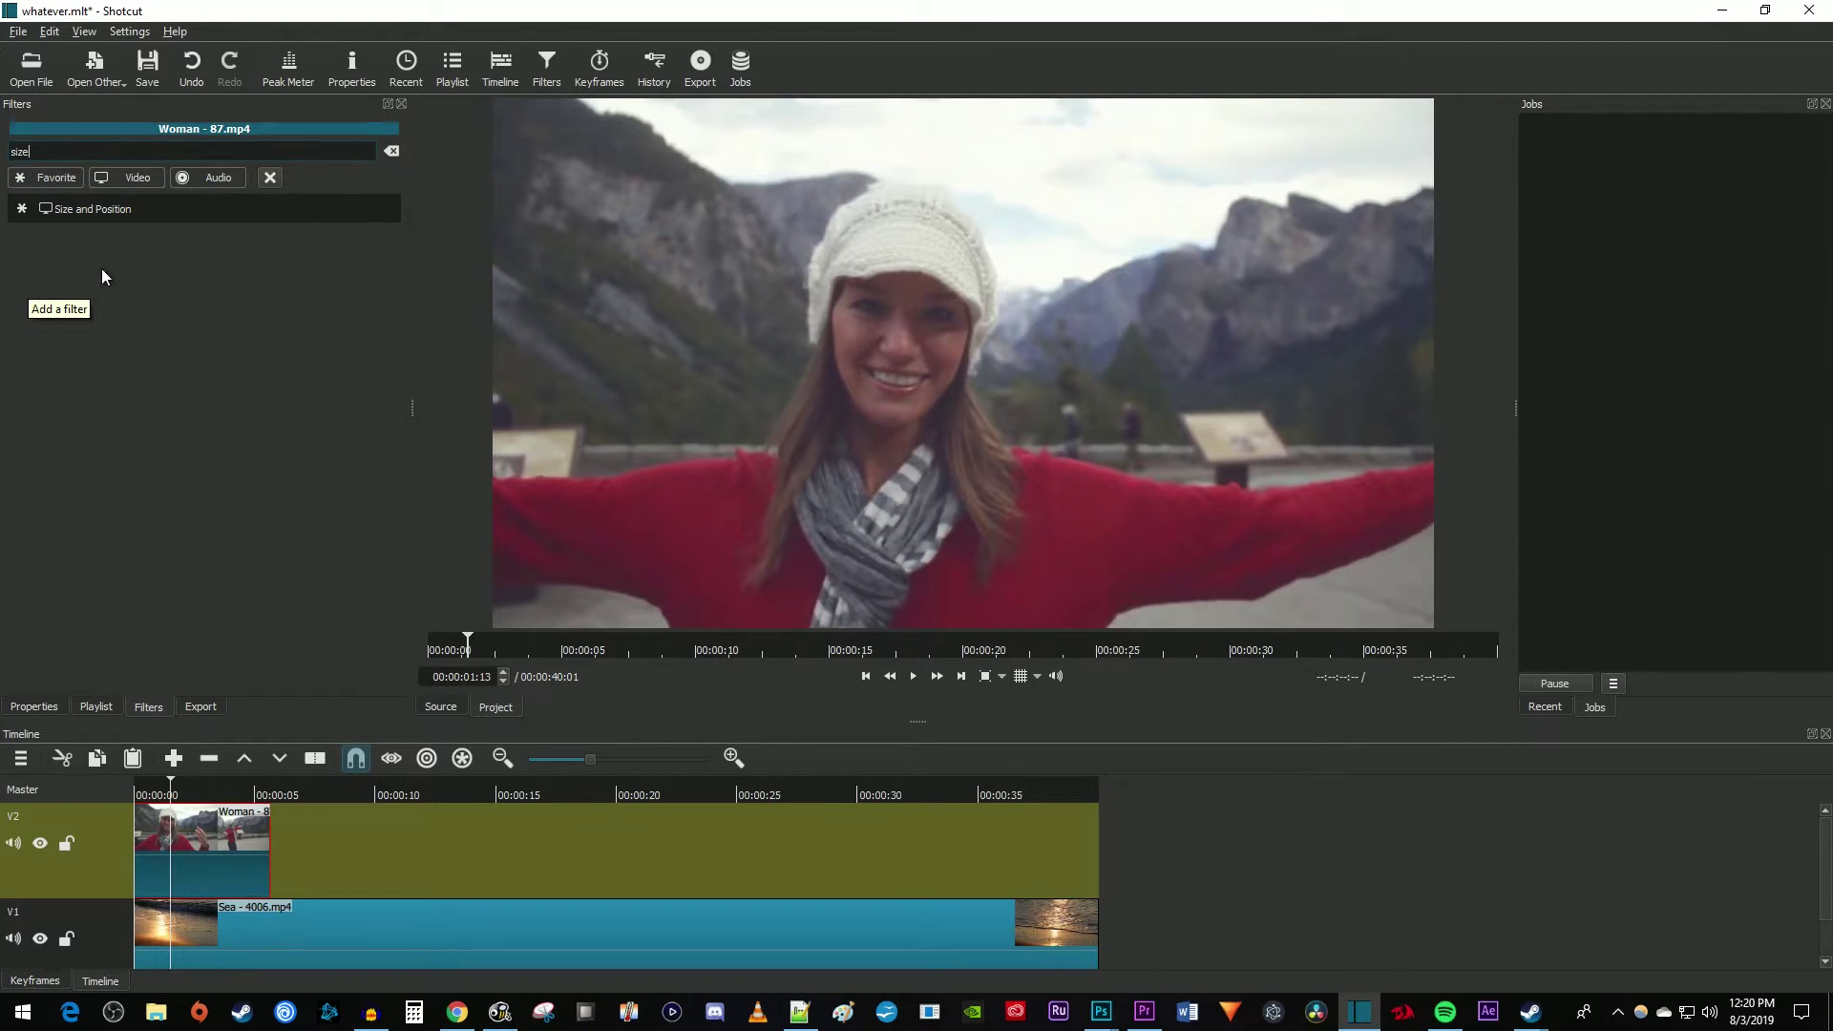
{"action": "left_click", "coordinate": [180, 212]}
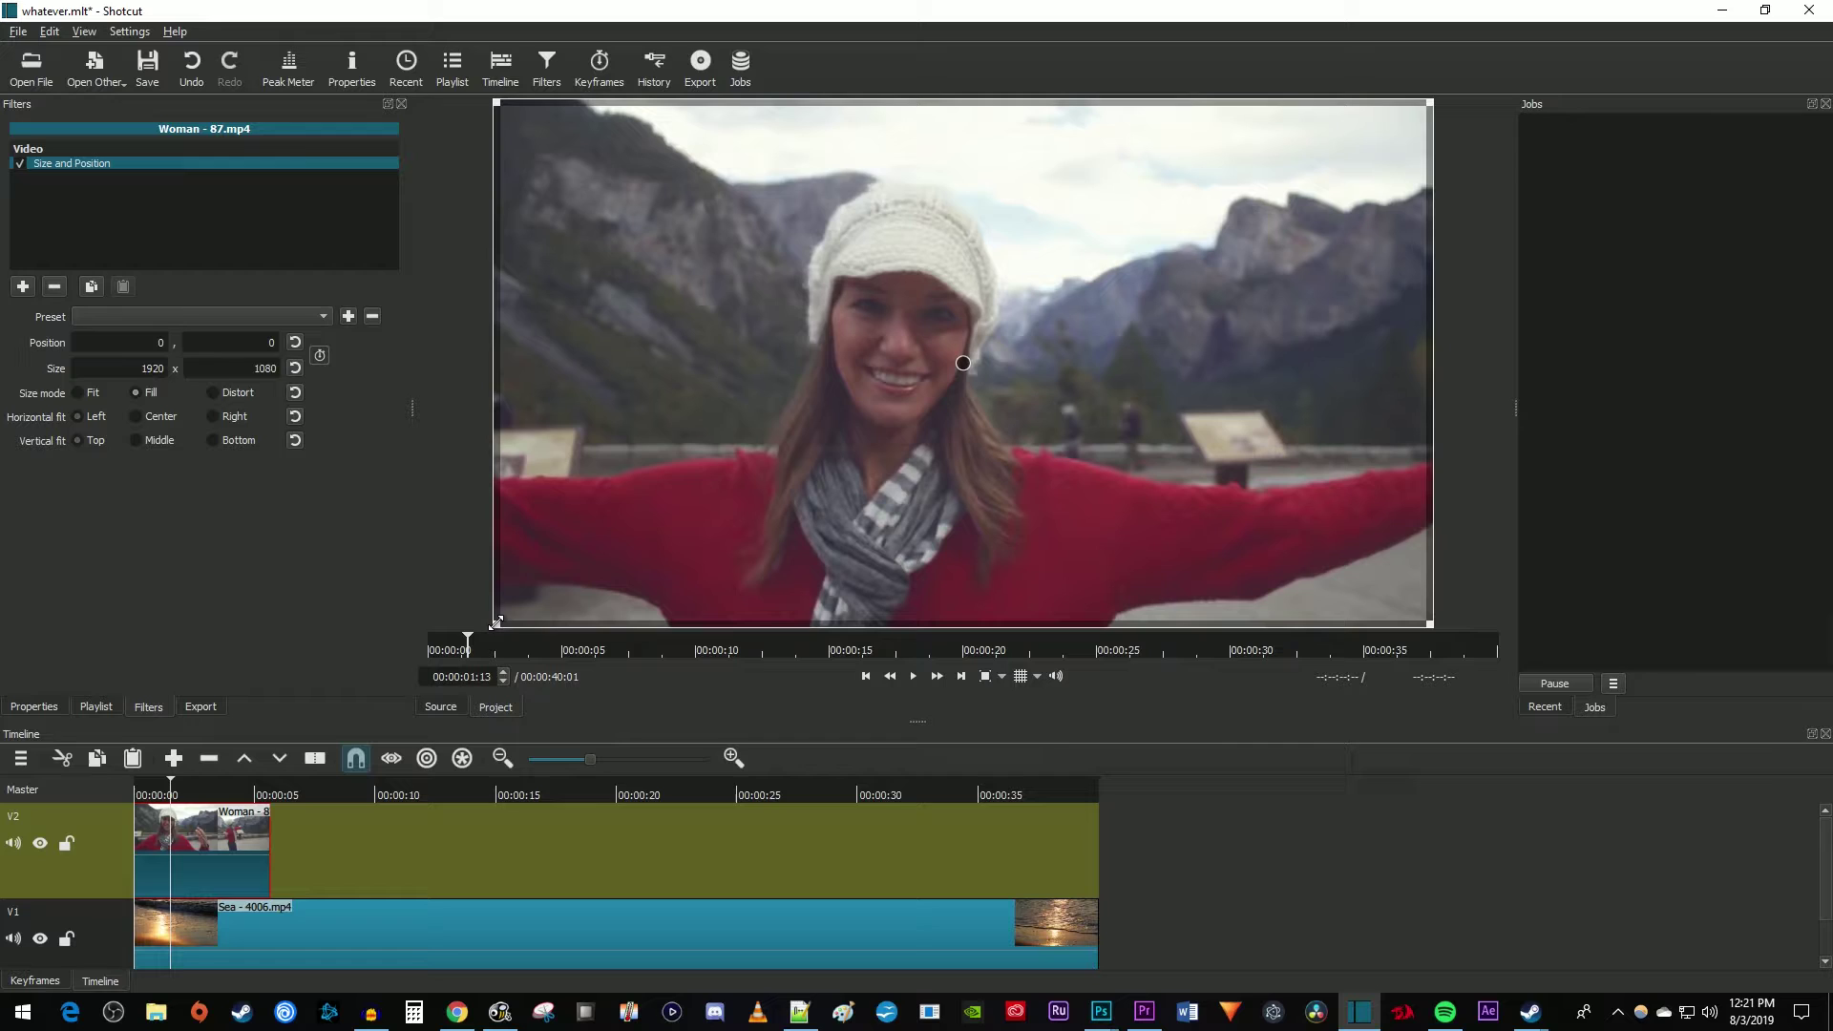
Resize the woman overlay to 625x351, move it bottom-left, and play it back
{"action": "left_click_drag", "start_coordinate": [498, 621], "coordinate": [1199, 256]}
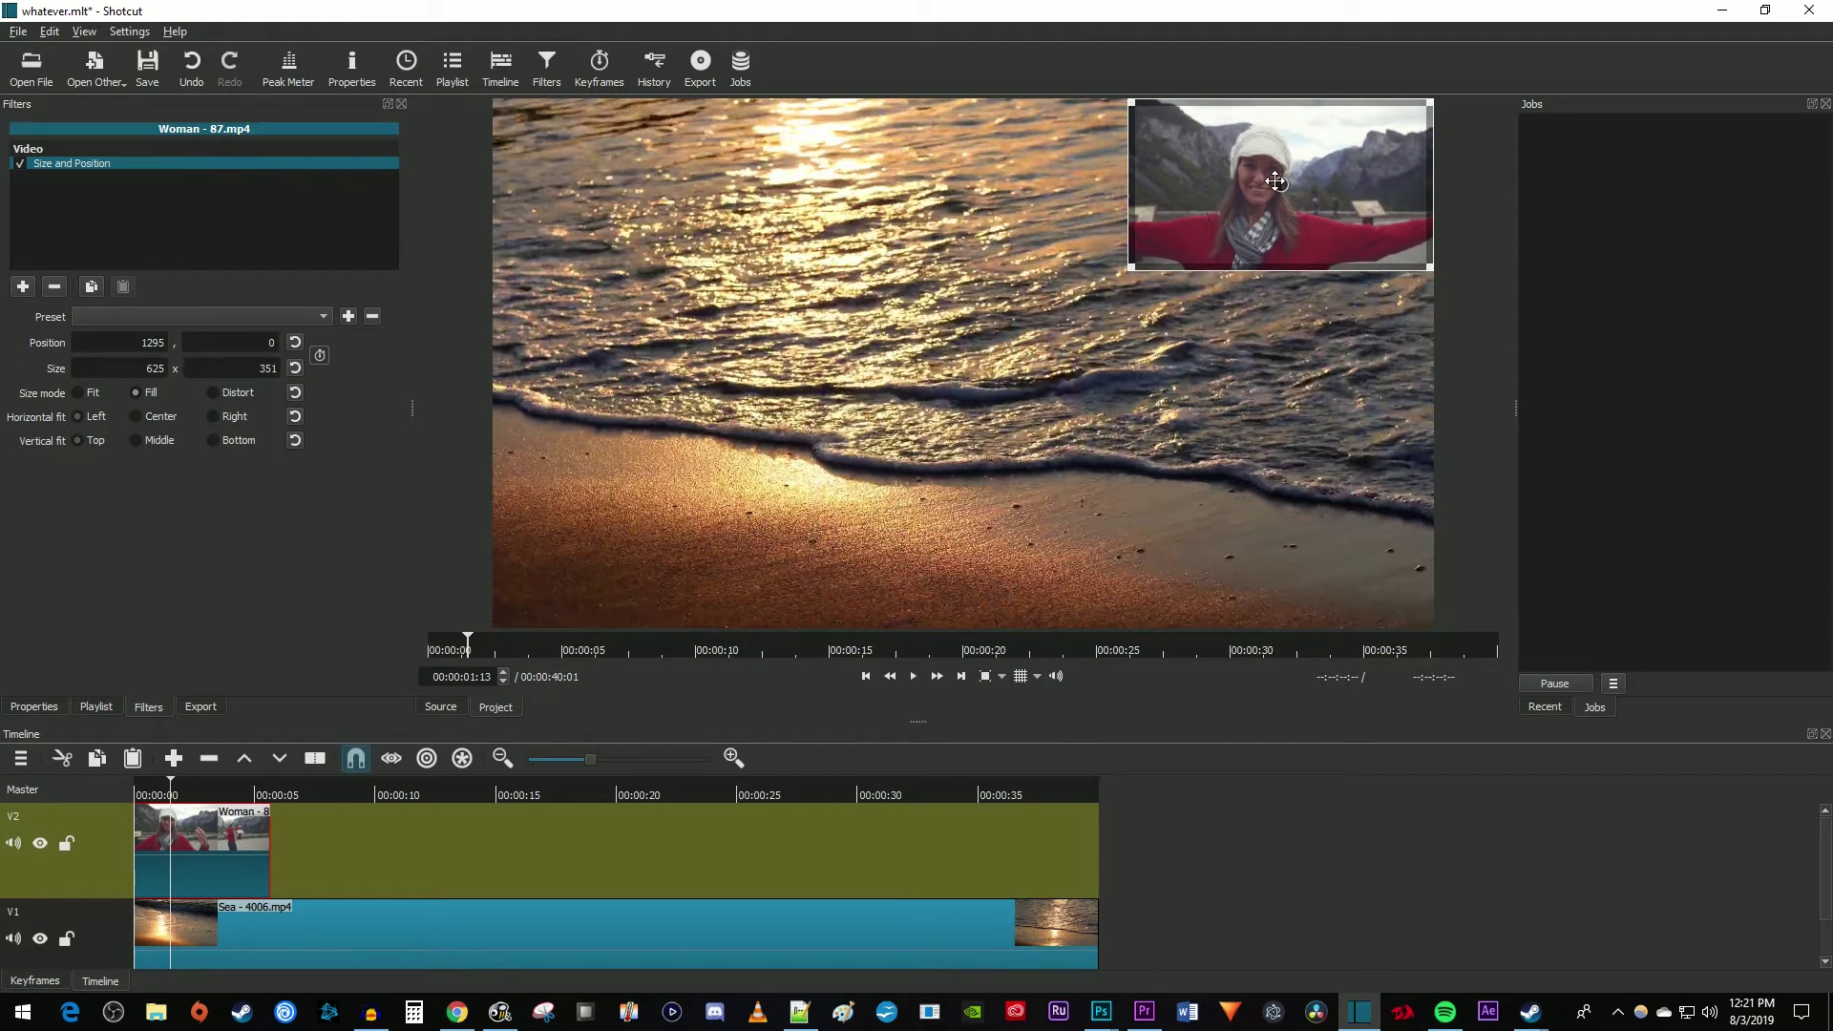
{"action": "left_click_drag", "start_coordinate": [1278, 180], "coordinate": [630, 548]}
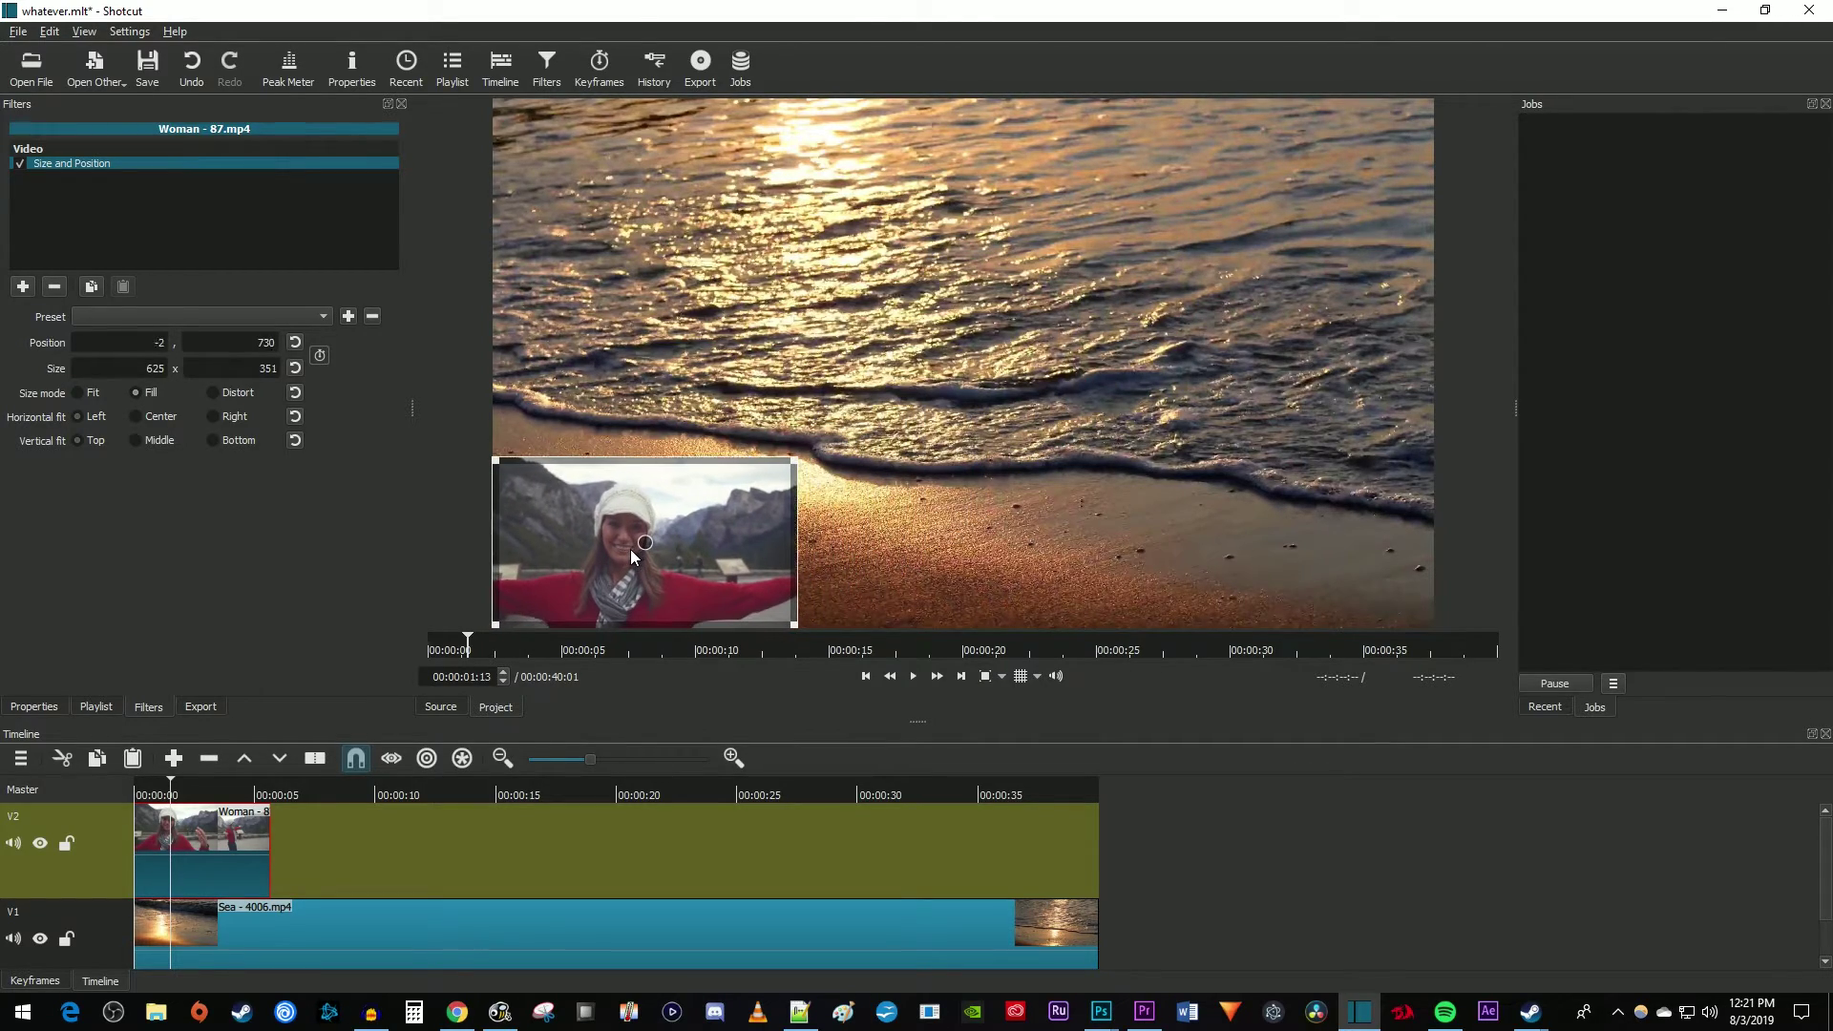
{"action": "key", "text": "space"}
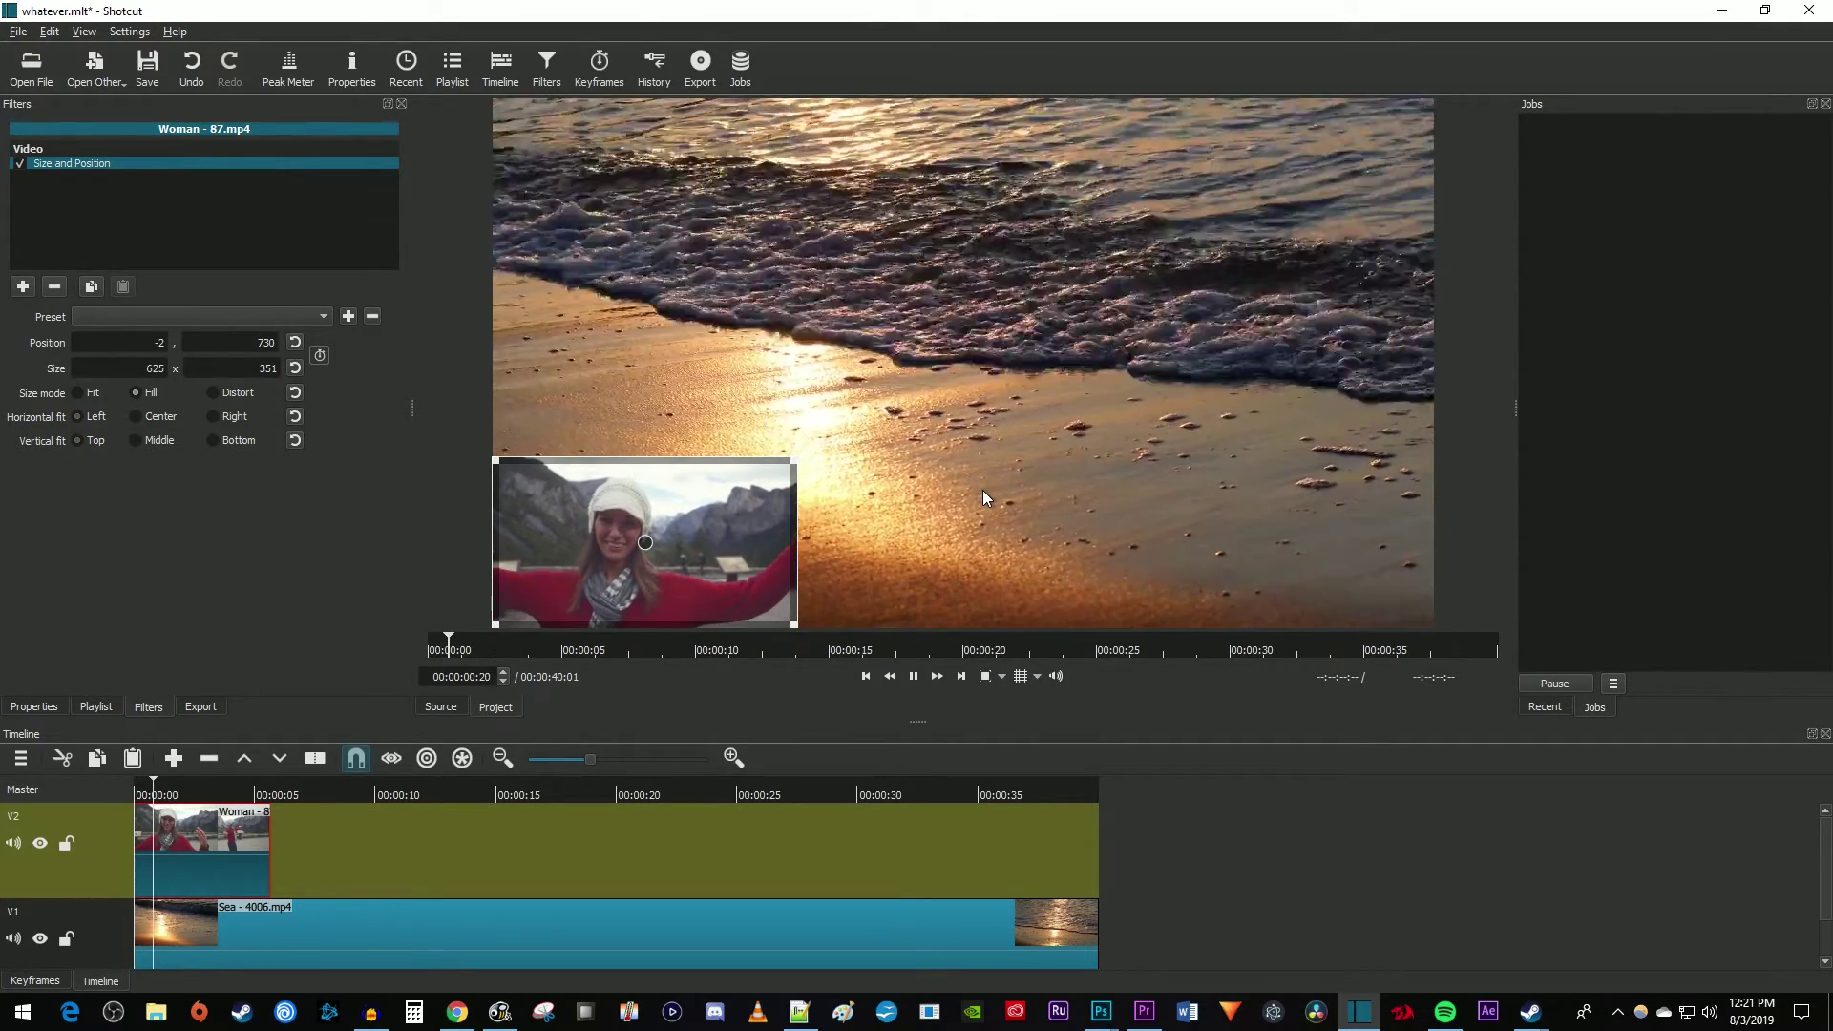